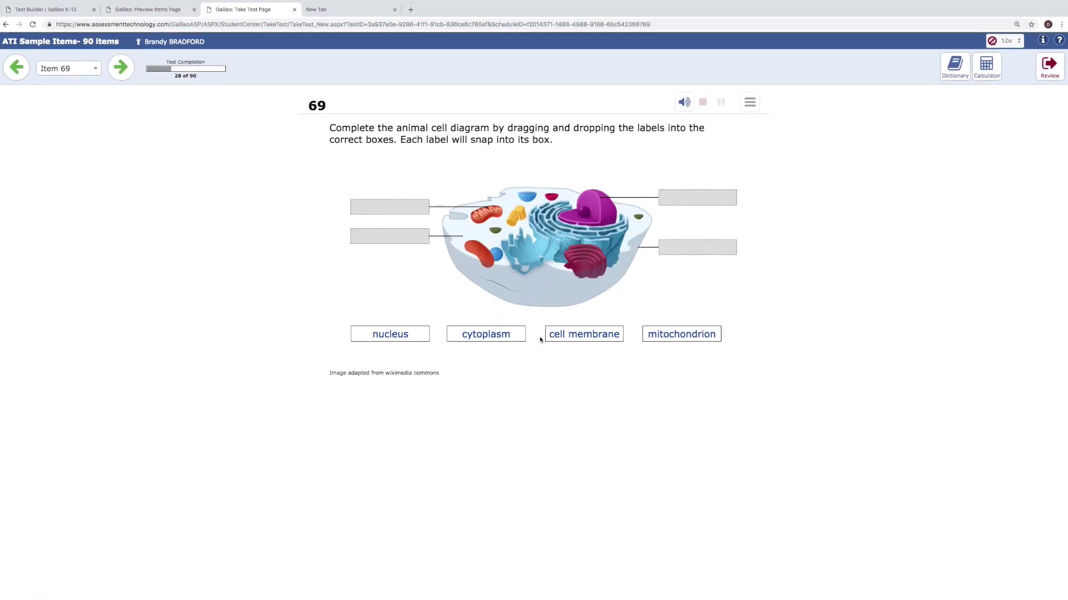
# - Drop the cytoplasm label into a box on the sample cell diagram item
pyautogui.moveTo(479, 334); pyautogui.dragTo(392, 208)
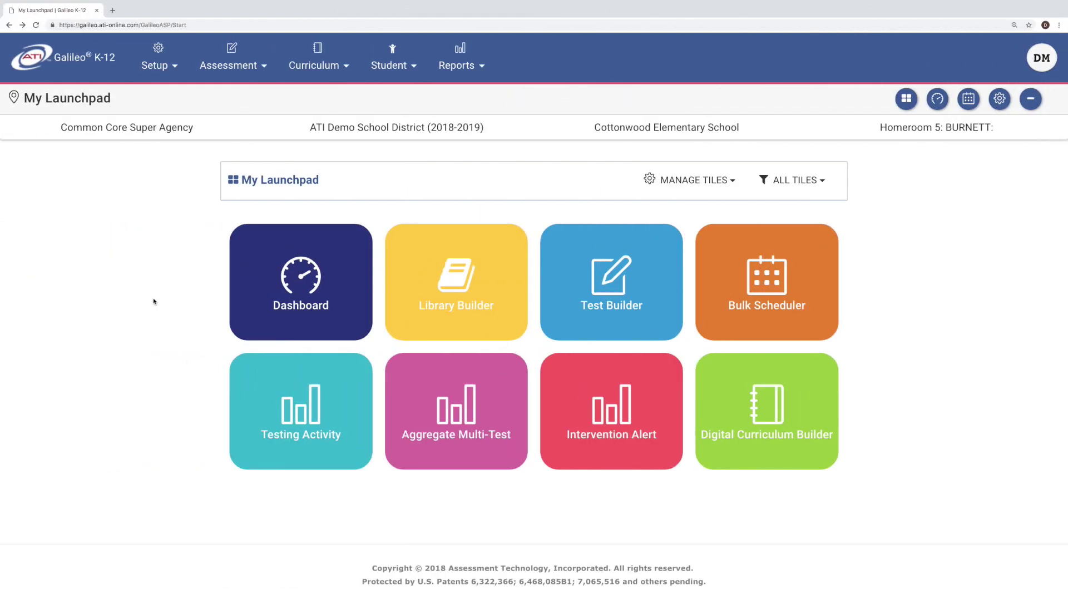
# - Launch the Test Builder and set Aquarium #2's water level to about 7 inches
pyautogui.click(627, 301)
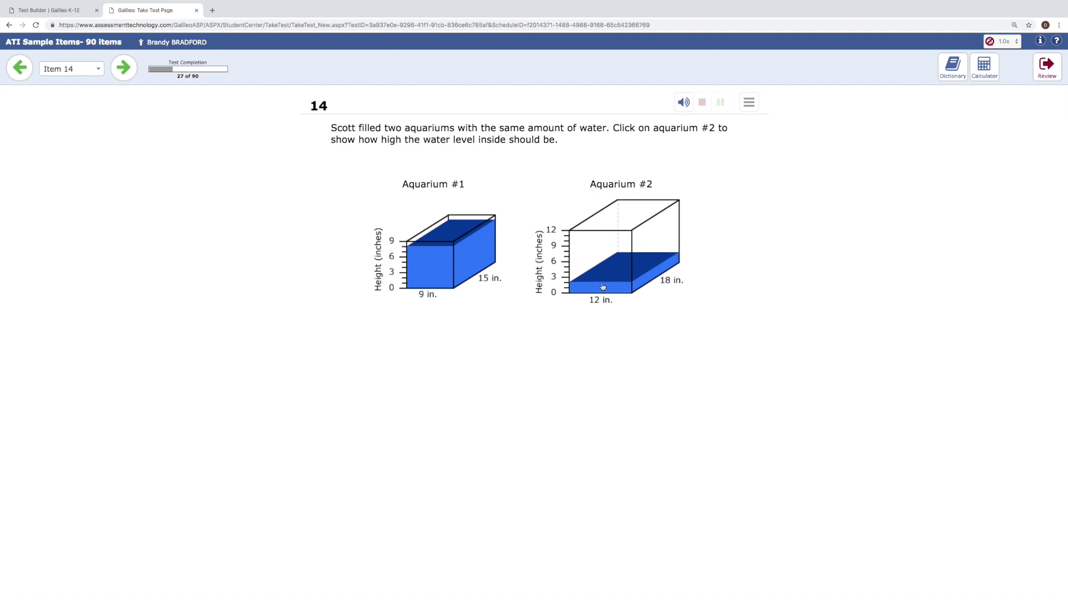
pyautogui.click(602, 262)
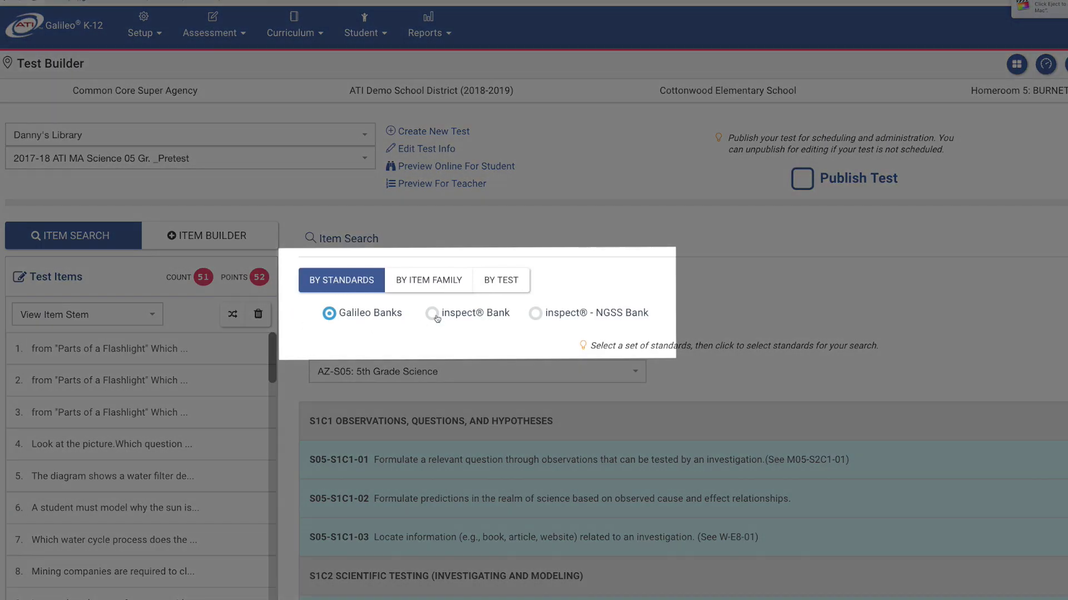
# - Search the inspect® Bank for items aligned to AZ-S05: 5th Grade Science standards
pyautogui.click(433, 313)
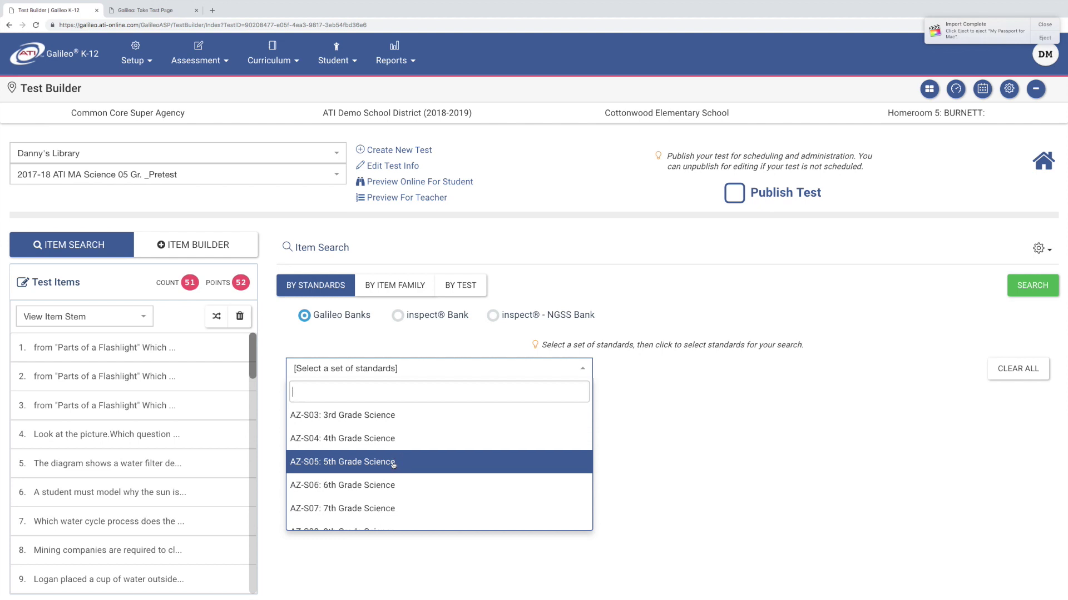
pyautogui.click(393, 464)
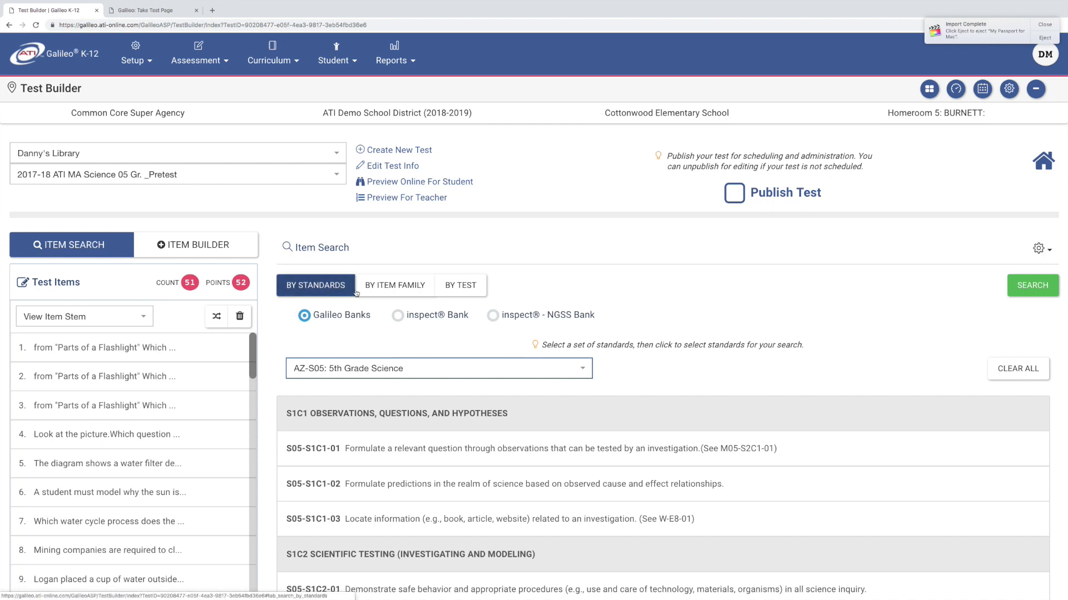
pyautogui.click(394, 284)
pyautogui.click(460, 284)
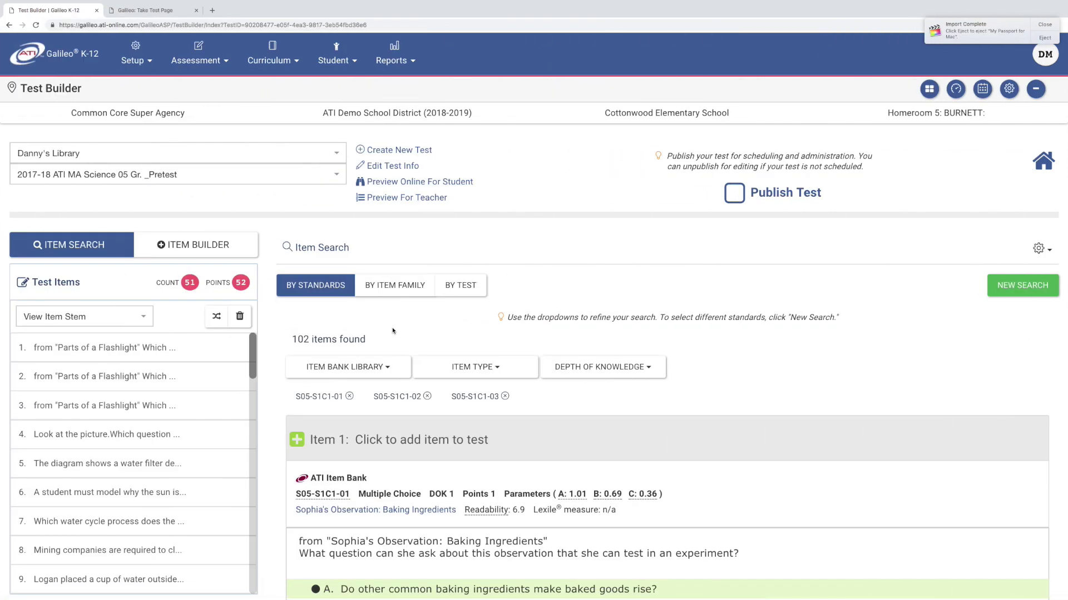
# - Browse the item bank, item type and depth of knowledge filters, then switch to Item Builder
pyautogui.click(360, 367)
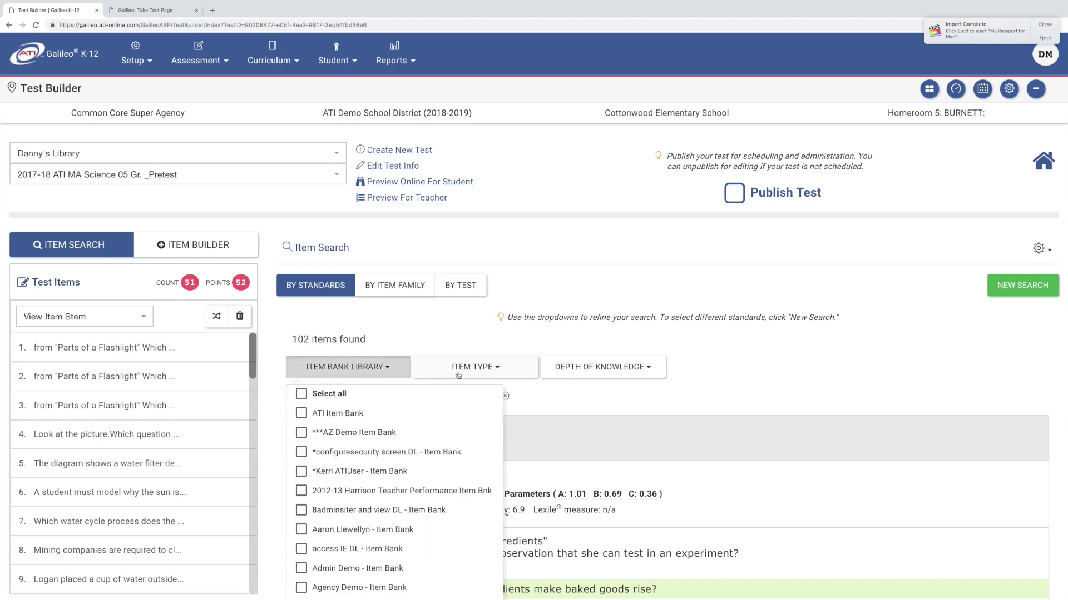
pyautogui.click(474, 368)
pyautogui.click(603, 367)
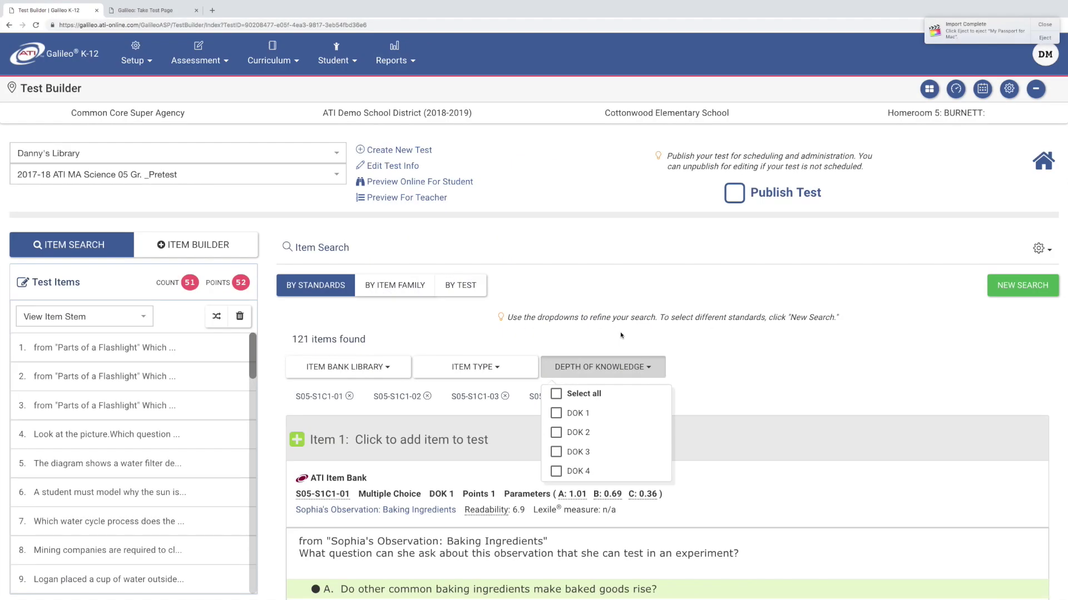
pyautogui.click(231, 247)
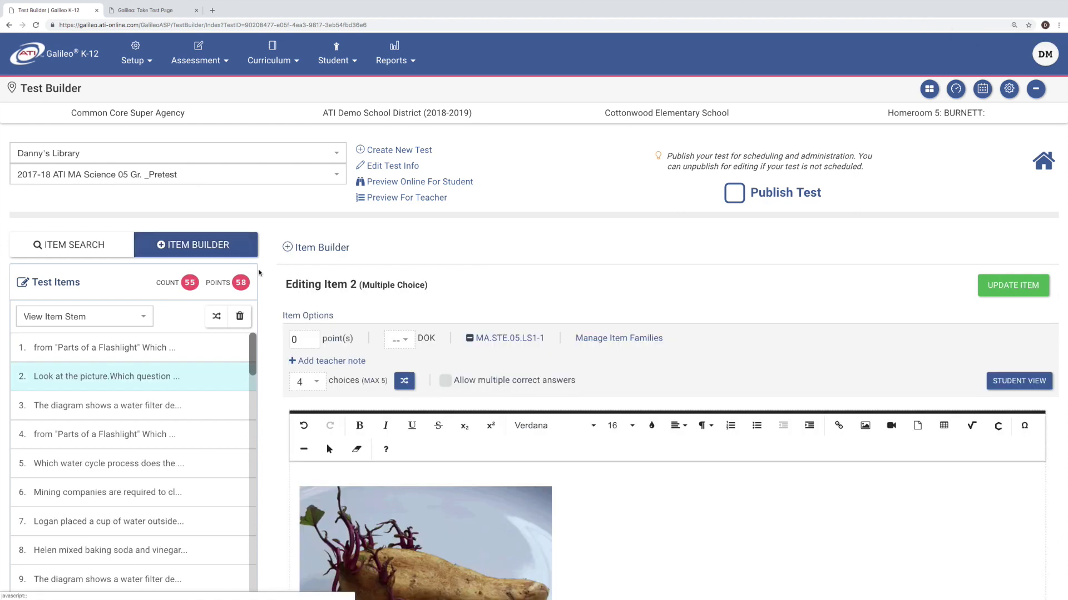
pyautogui.scroll(-3, 278, 300)
pyautogui.scroll(-2, 278, 299)
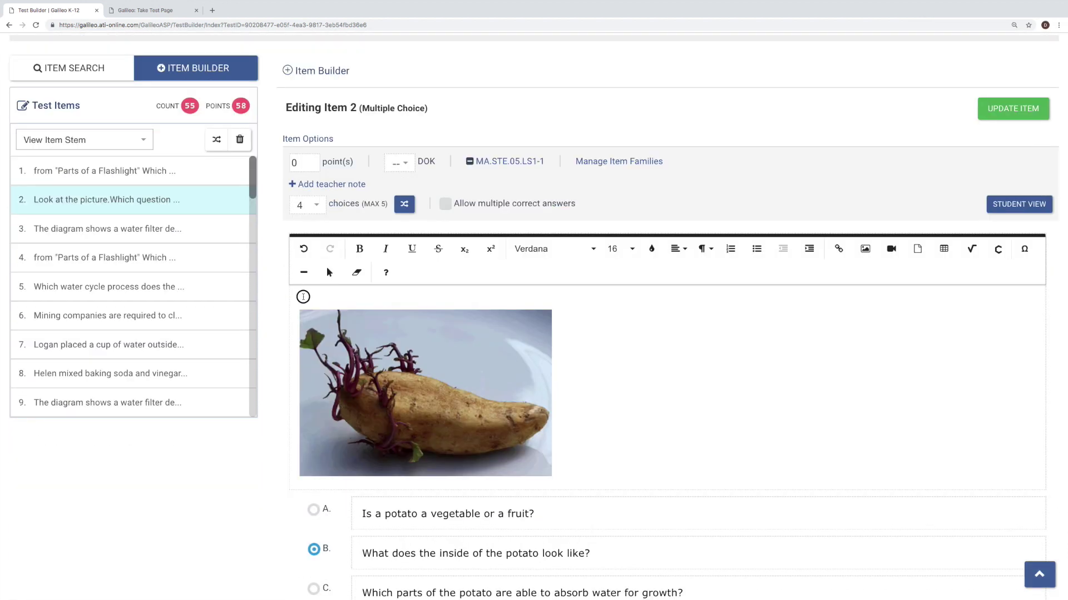
# - Paste the question stem above Item 2's potato picture, leave DOK unset, and update the item
pyautogui.write('Look at the picture. Which question about what you see could you answer by conducting a controlled experiment?')
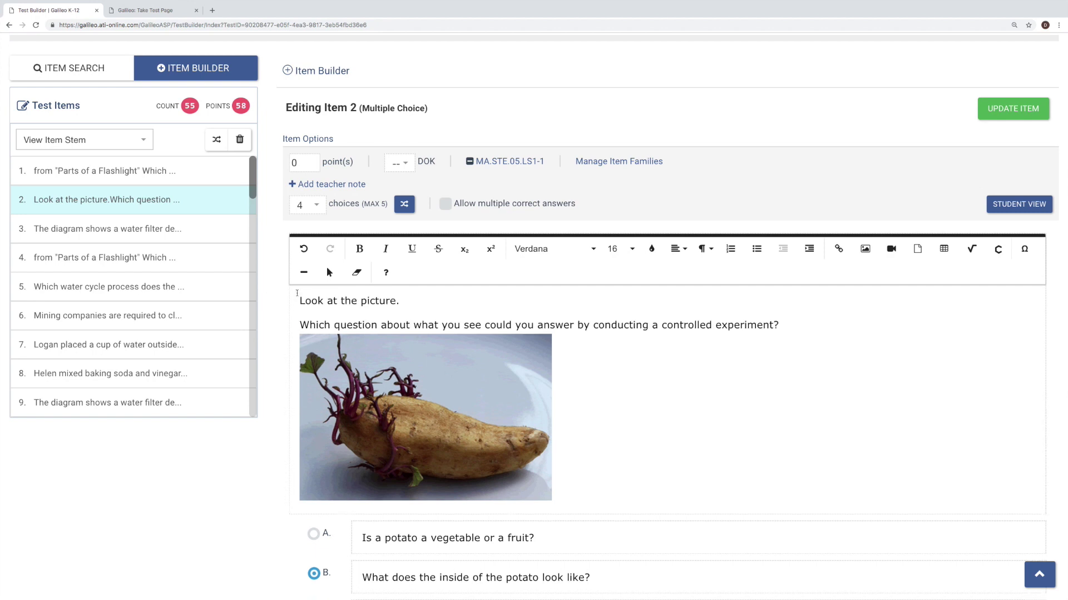
pyautogui.scroll(-2, 677, 342)
pyautogui.scroll(-4, 677, 342)
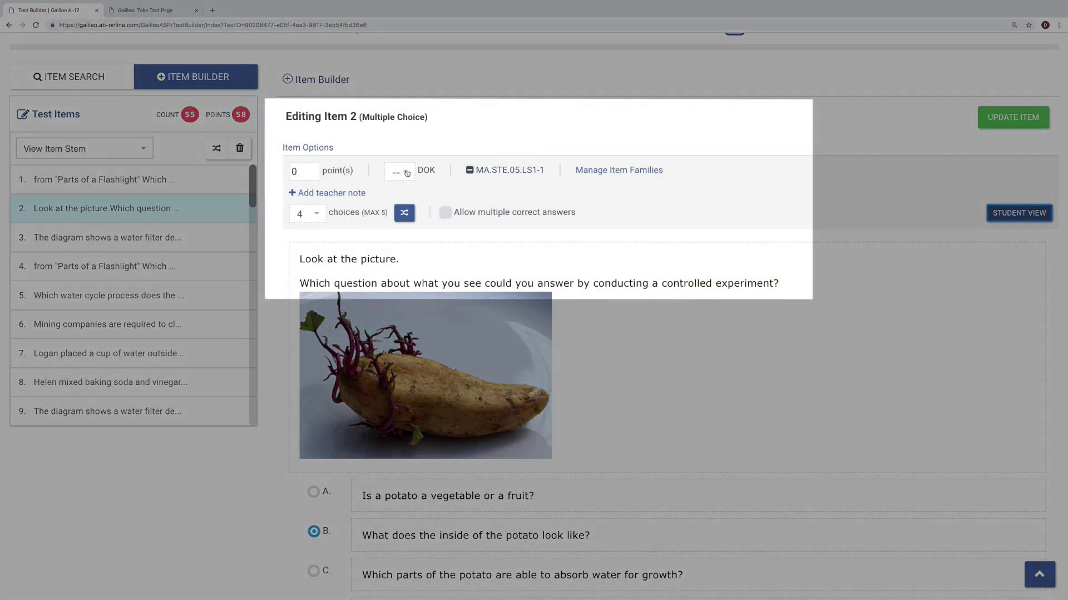
pyautogui.click(399, 170)
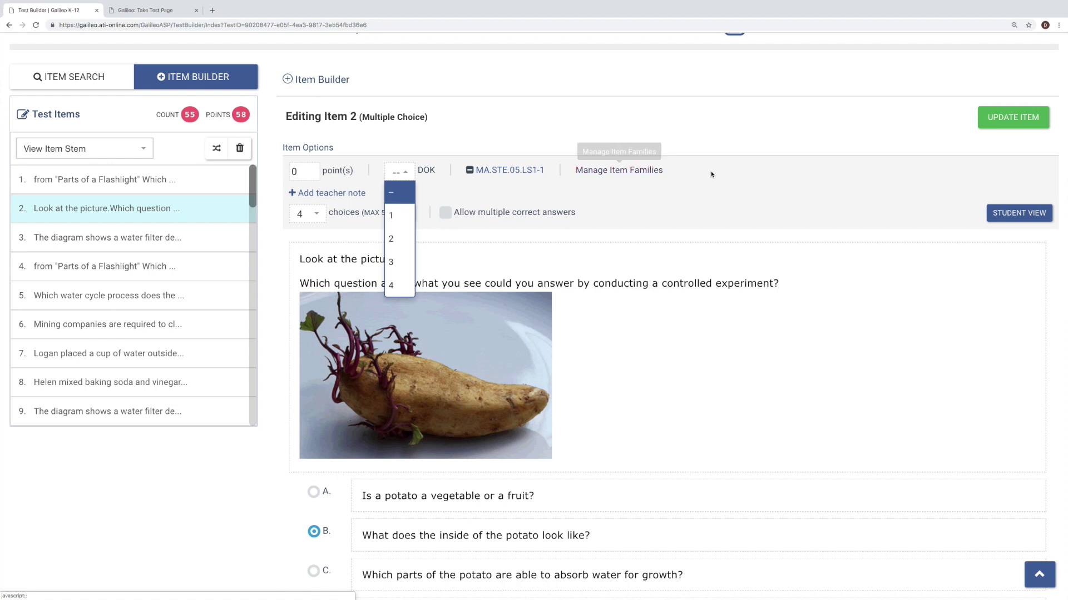
pyautogui.click(748, 176)
pyautogui.click(1012, 117)
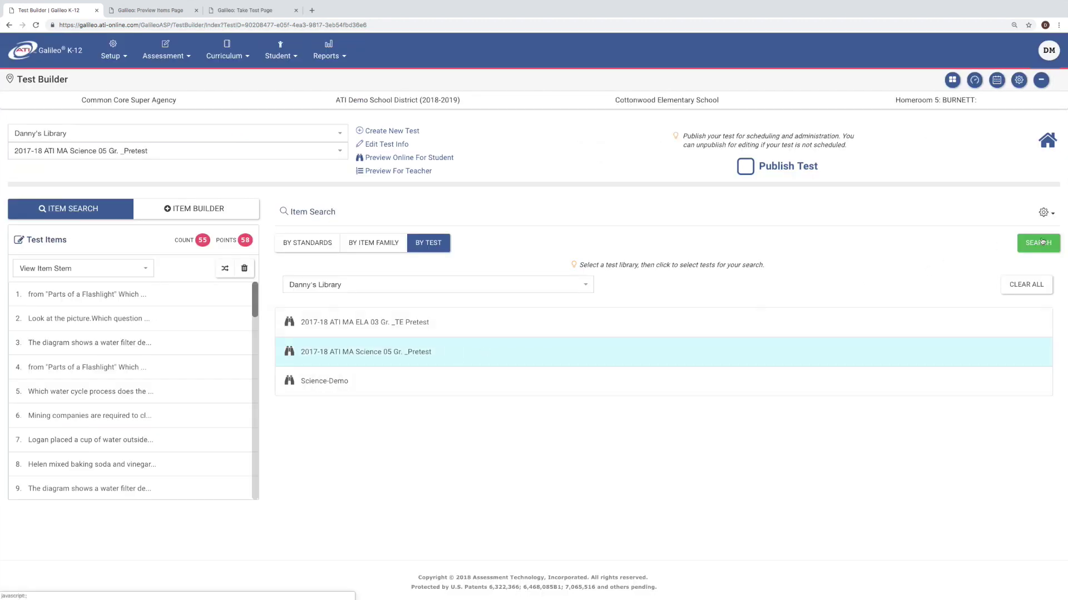
# - Search the chosen test and add Item 2 plus Watch and Learn open-response and sequencing items
pyautogui.click(1038, 241)
pyautogui.click(462, 86)
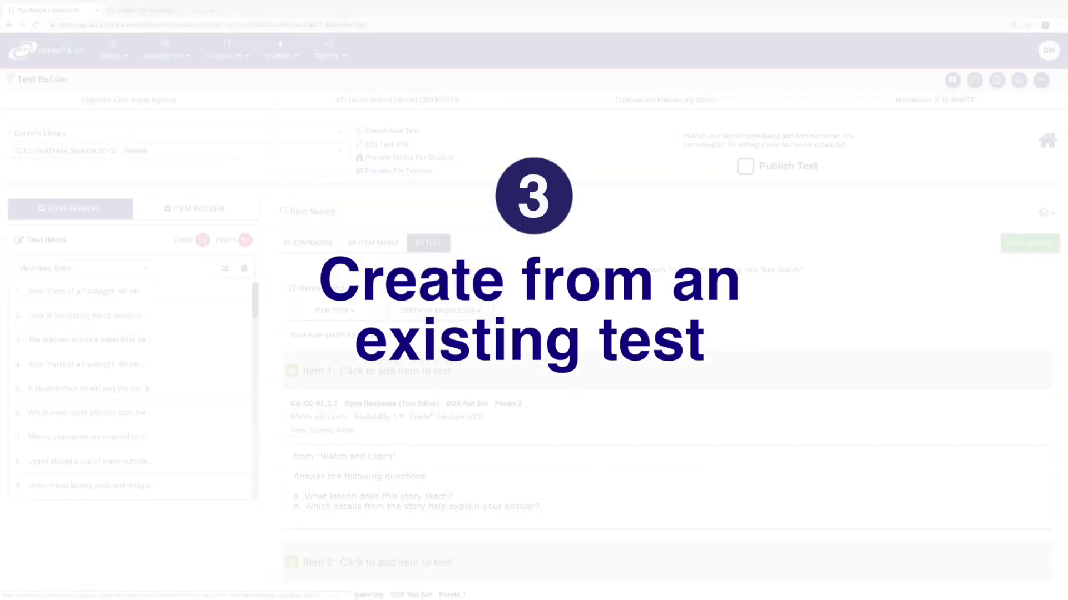
pyautogui.scroll(-5, 570, 311)
pyautogui.scroll(-3, 570, 310)
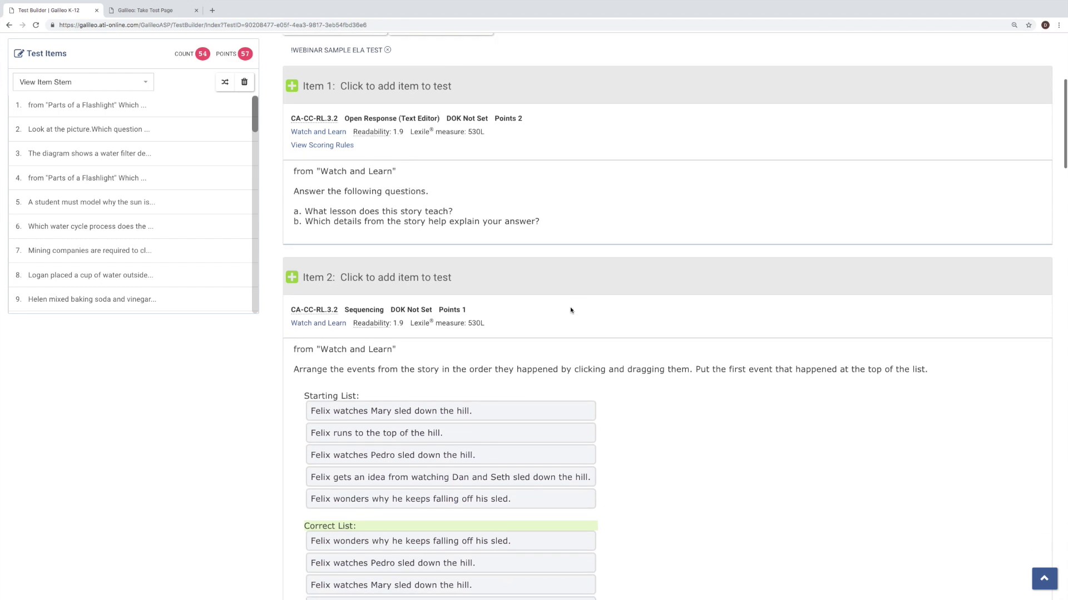
pyautogui.click(468, 87)
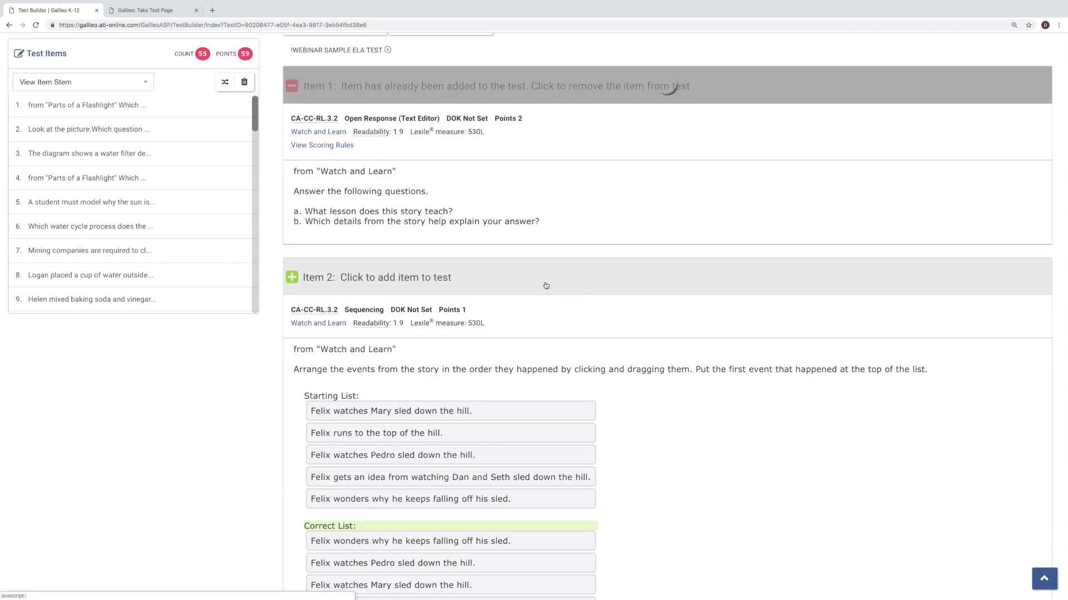
pyautogui.click(461, 277)
pyautogui.scroll(-4, 651, 366)
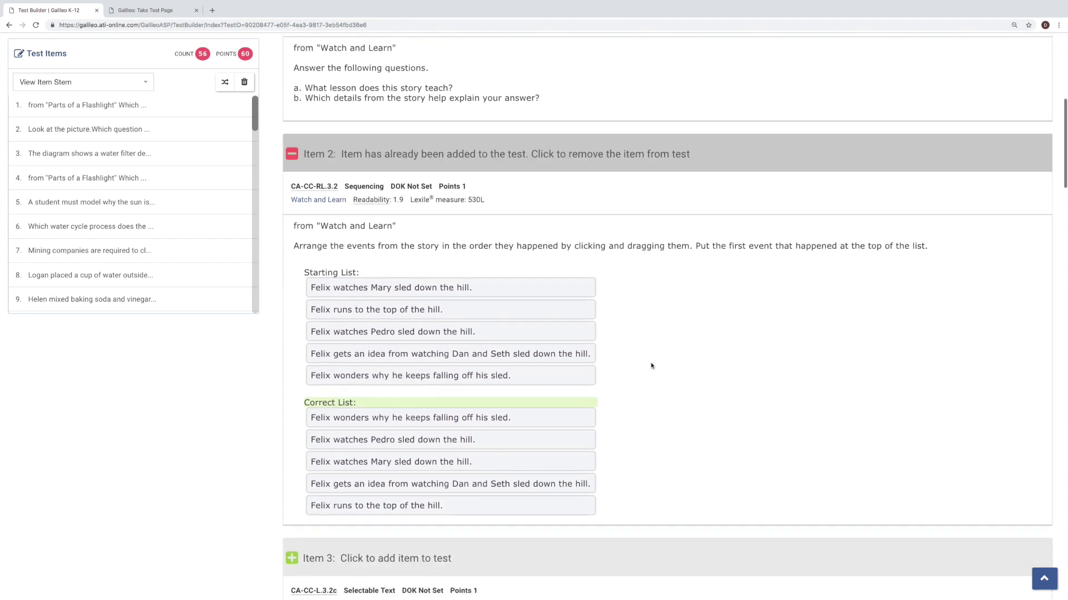
# - Move the sun-model item up to fourth place and delete the selected test items
pyautogui.moveTo(21, 203); pyautogui.dragTo(20, 173)
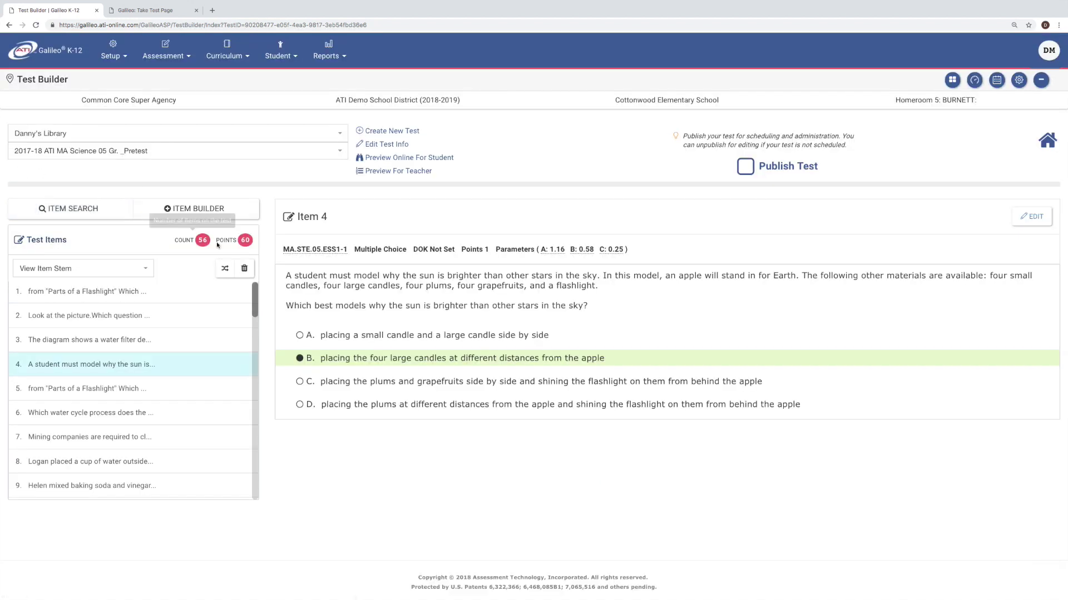
pyautogui.click(244, 268)
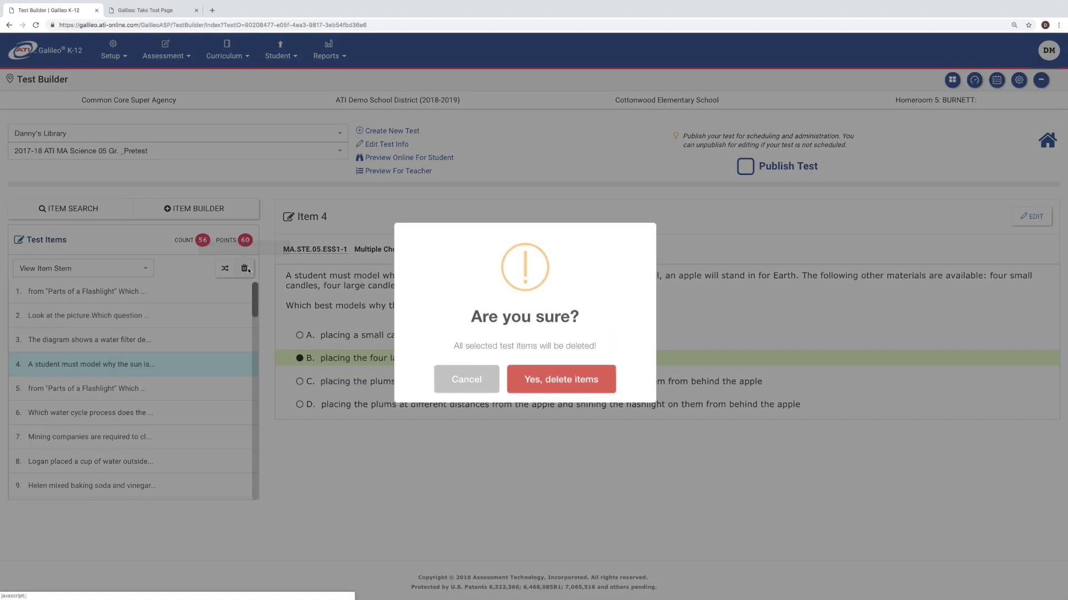
pyautogui.click(545, 375)
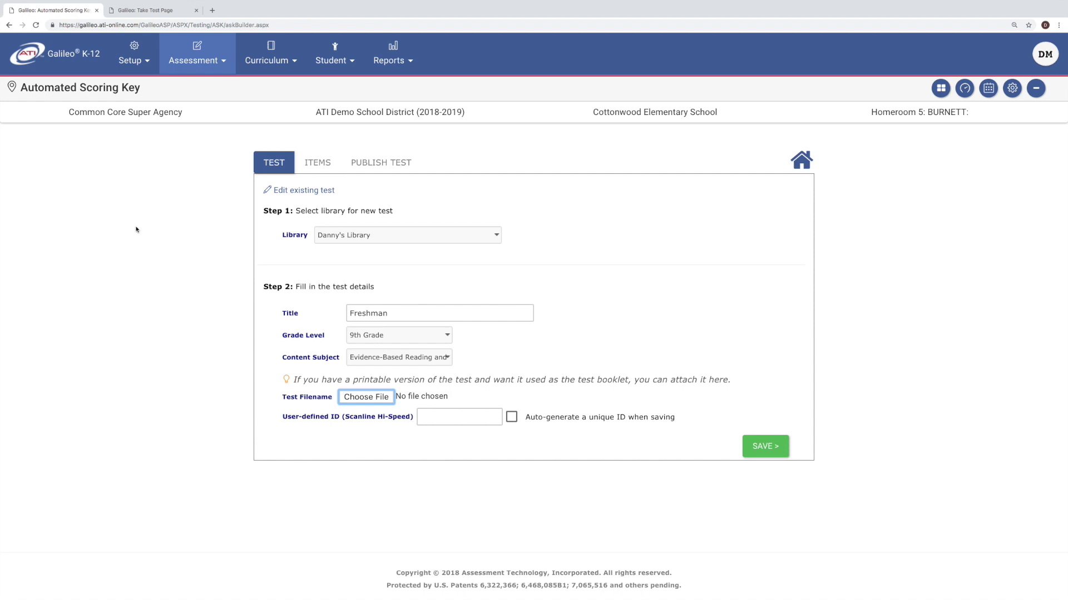
# - Attach Freshman.docx as the test booklet and save the test details
pyautogui.click(366, 396)
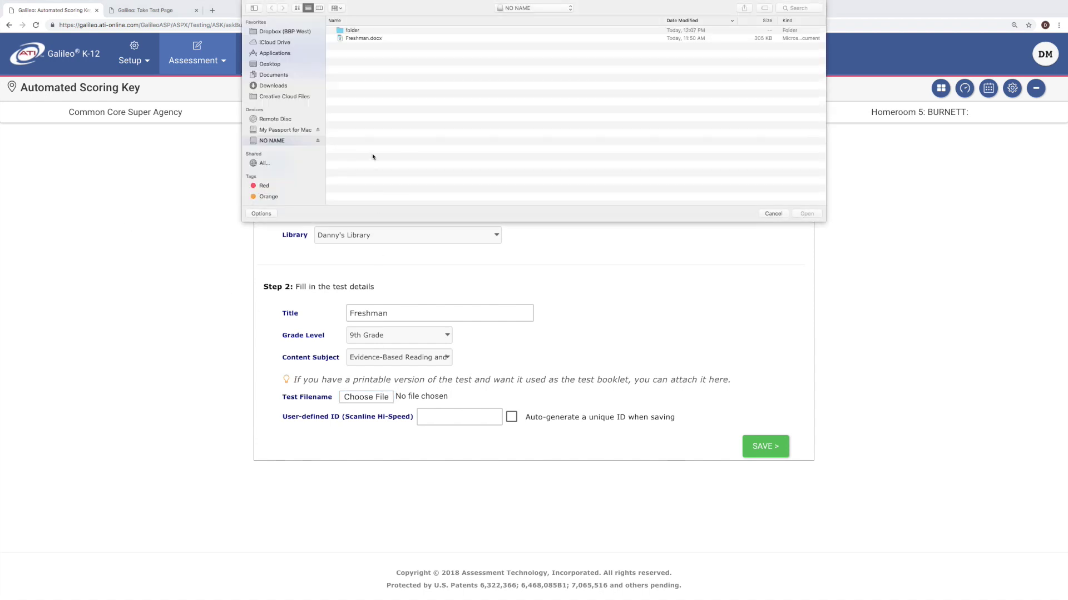
pyautogui.click(372, 39)
pyautogui.click(806, 214)
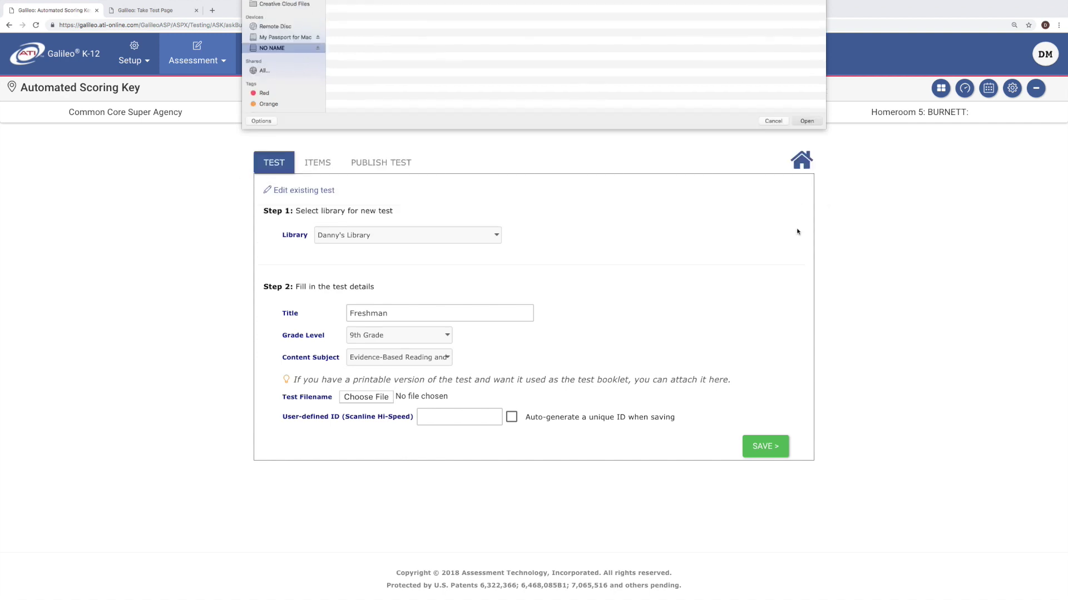
pyautogui.click(765, 446)
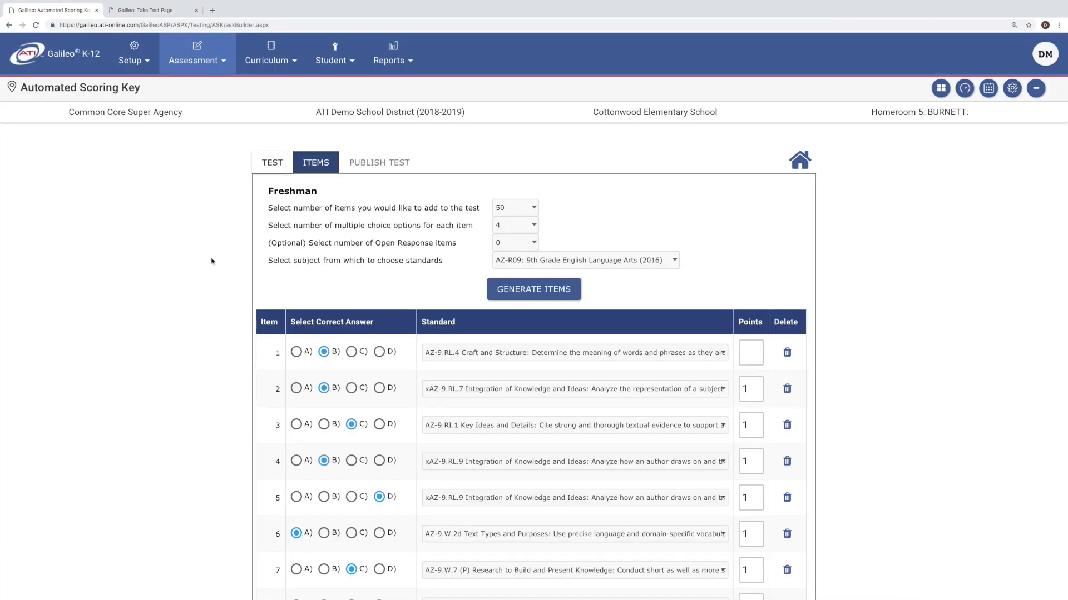
# - Key item 1 as answer A, worth 5 points, under standard AZ-9.RI.1
pyautogui.click(296, 351)
pyautogui.click(750, 353)
pyautogui.click(714, 353)
pyautogui.click(689, 418)
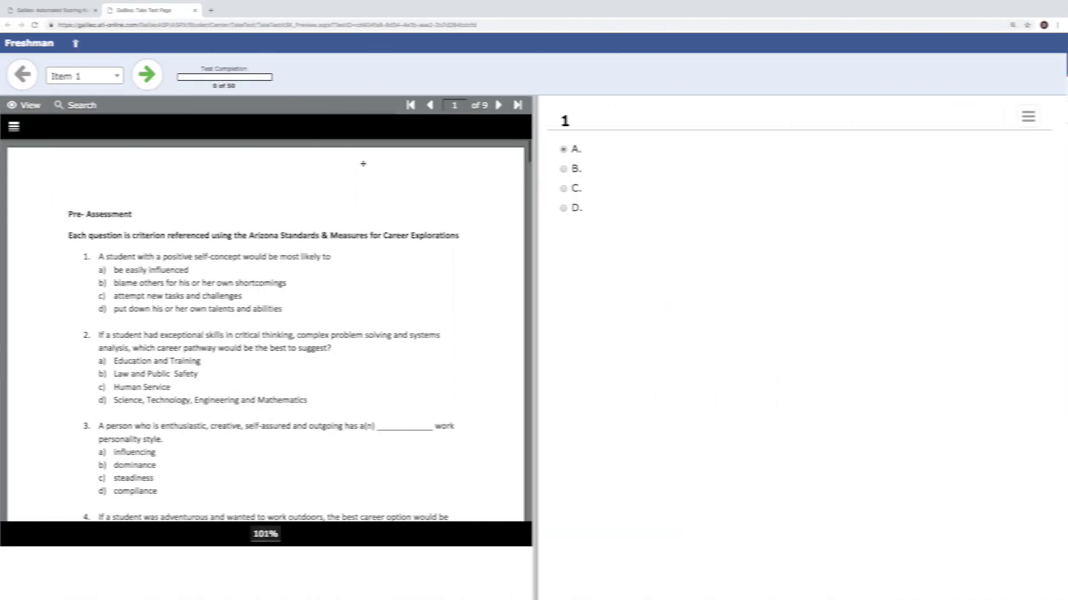
# - Page forward and back through the Freshman booklet, then advance to item 2
pyautogui.click(498, 104)
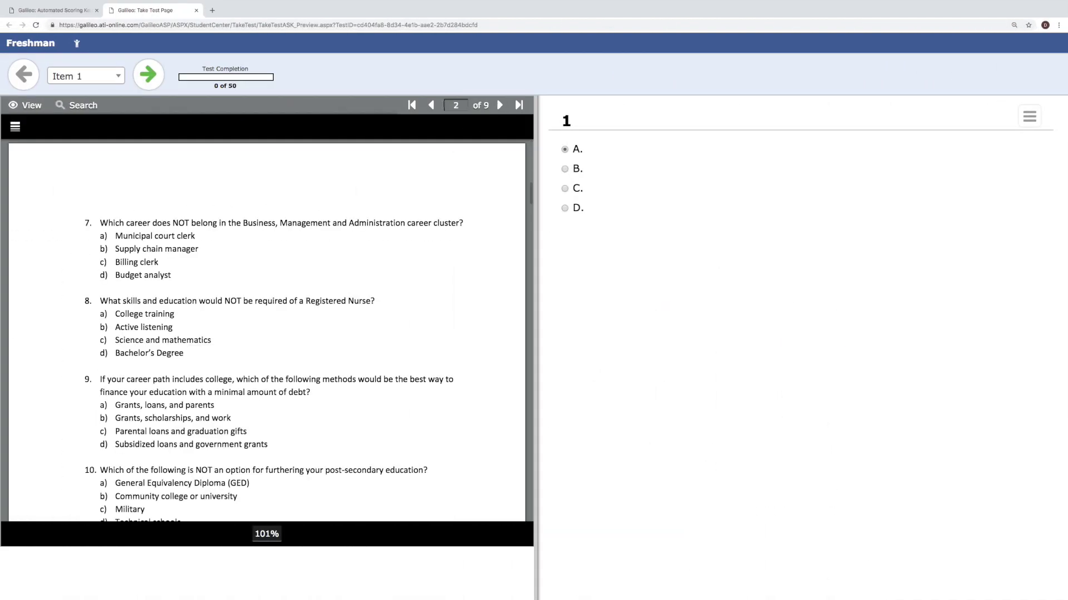
pyautogui.click(431, 106)
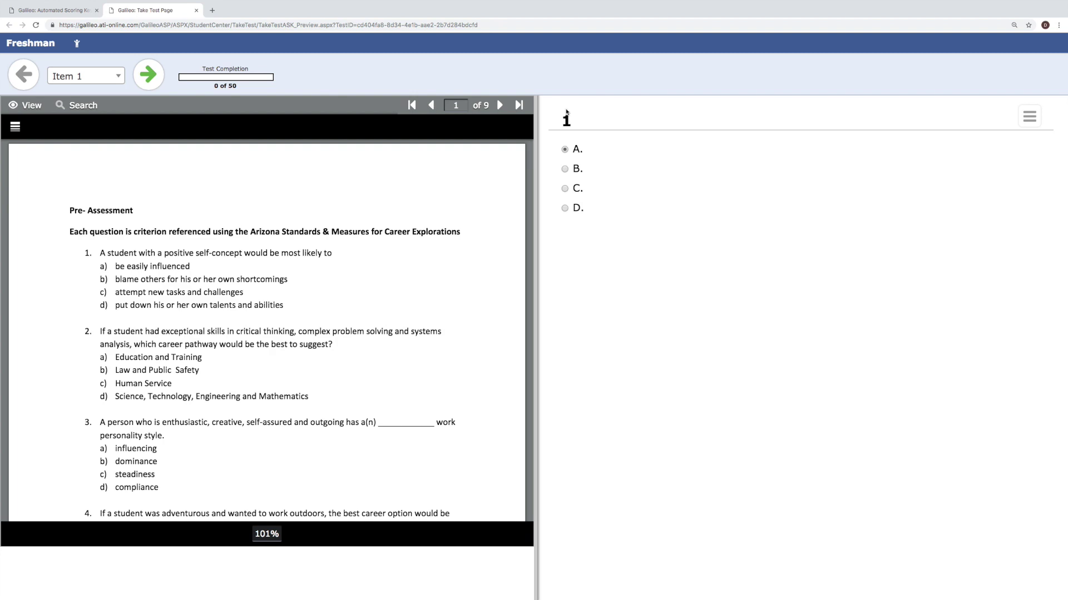
pyautogui.click(148, 74)
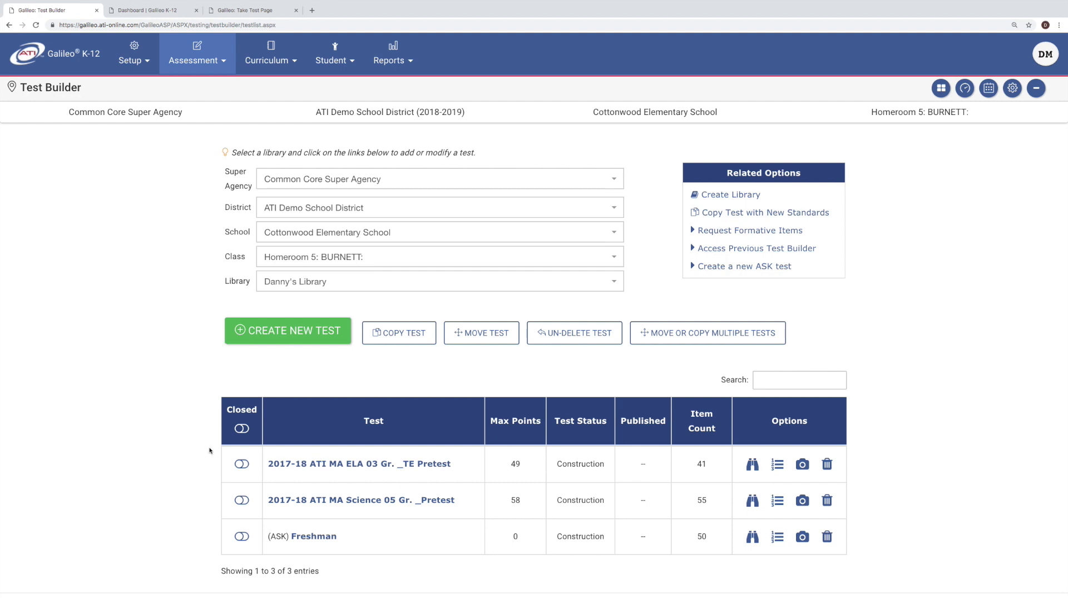
# - Open the Science-Demo test from the list and tick Publish Test
pyautogui.click(357, 500)
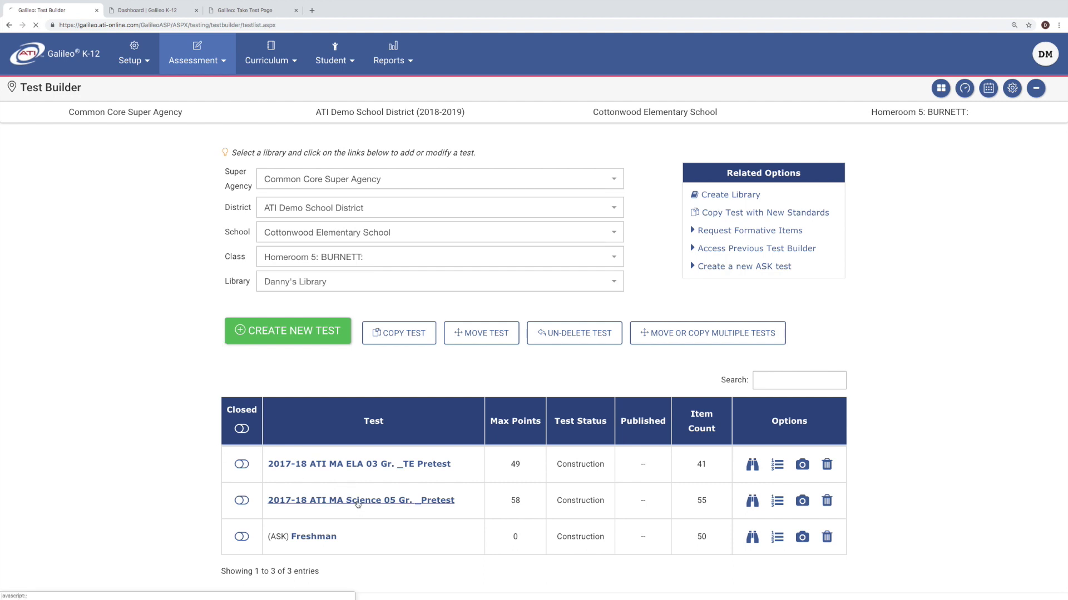
pyautogui.click(733, 193)
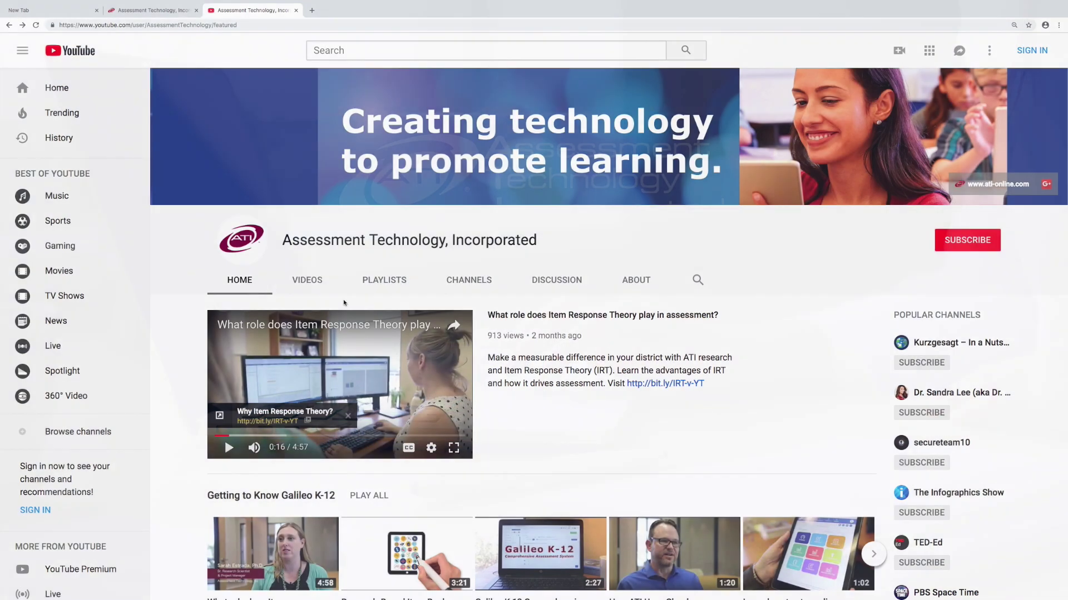
# - Switch the Assessment Technology channel page to its PLAYLISTS tab
pyautogui.click(383, 280)
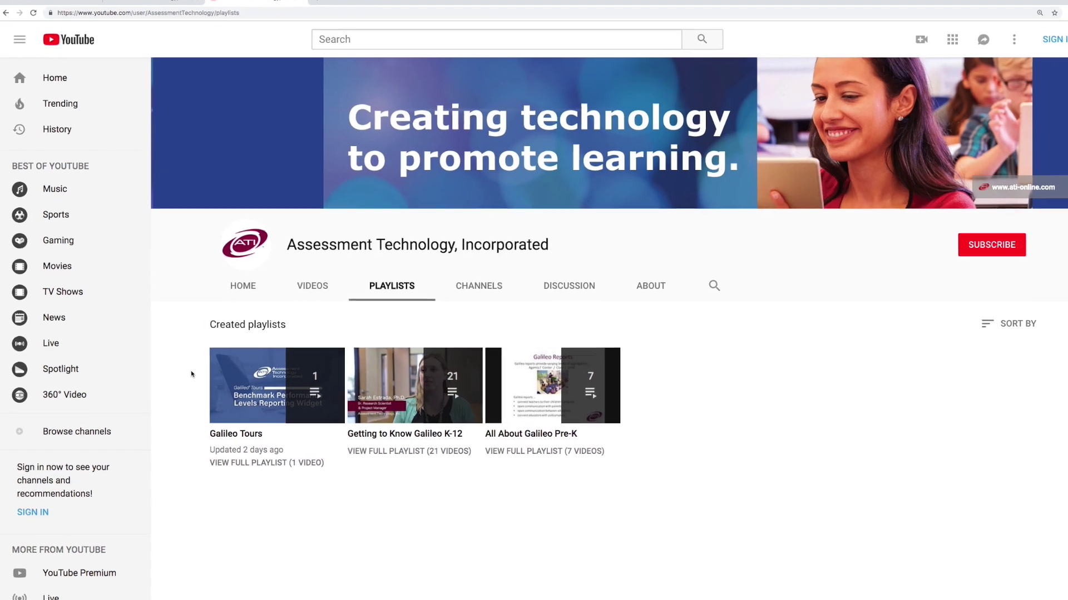